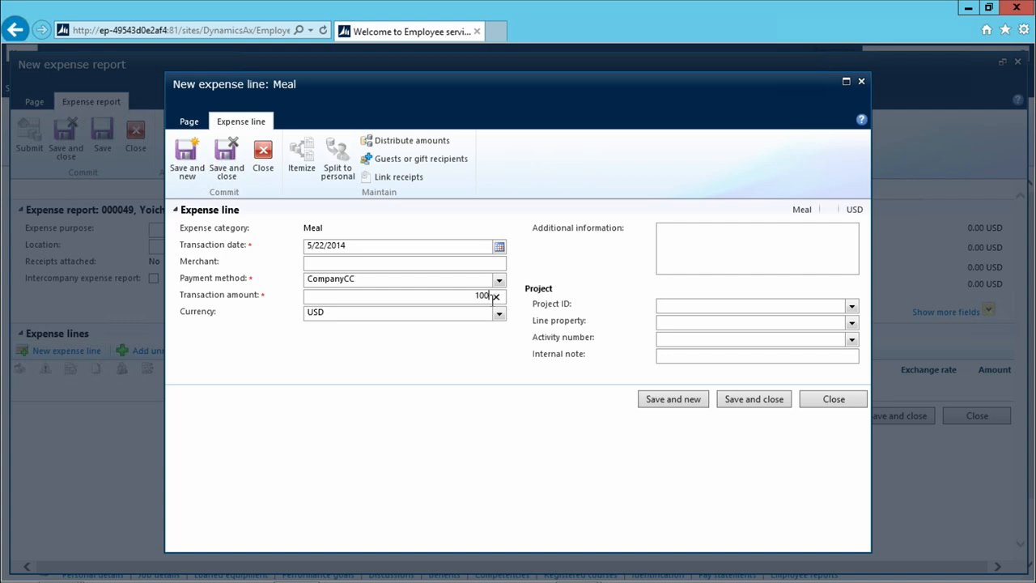
# Add the Transport Coordinator from the coworkers list as a guest on the 100 USD meal expense line
pyautogui.click(476, 339)
pyautogui.click(400, 162)
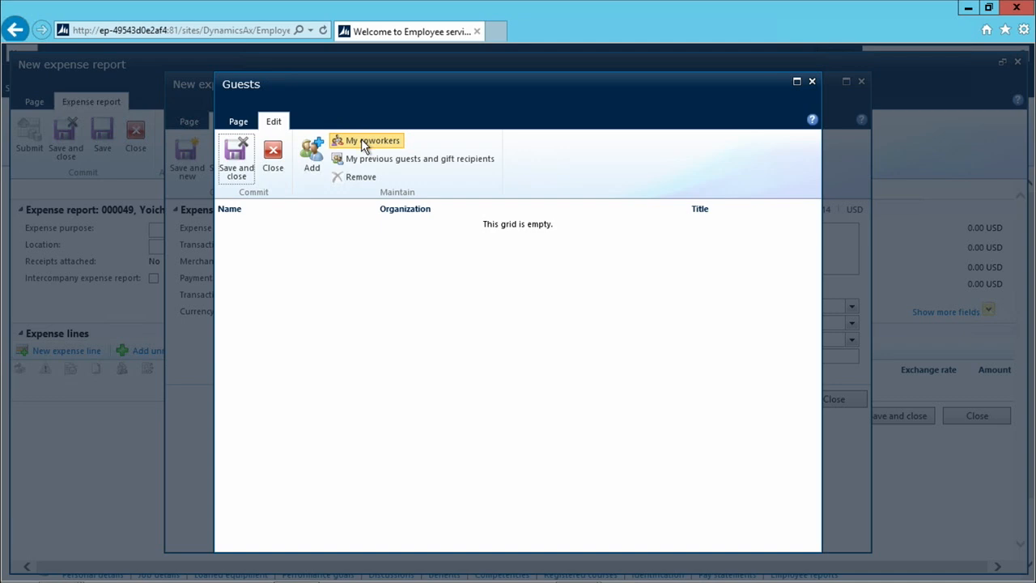
pyautogui.click(363, 143)
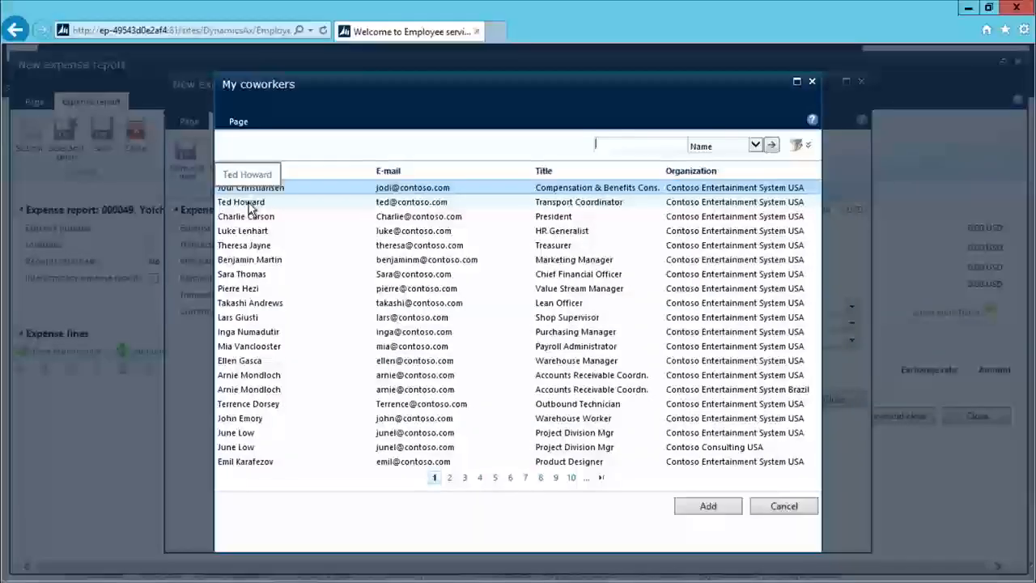
pyautogui.click(252, 207)
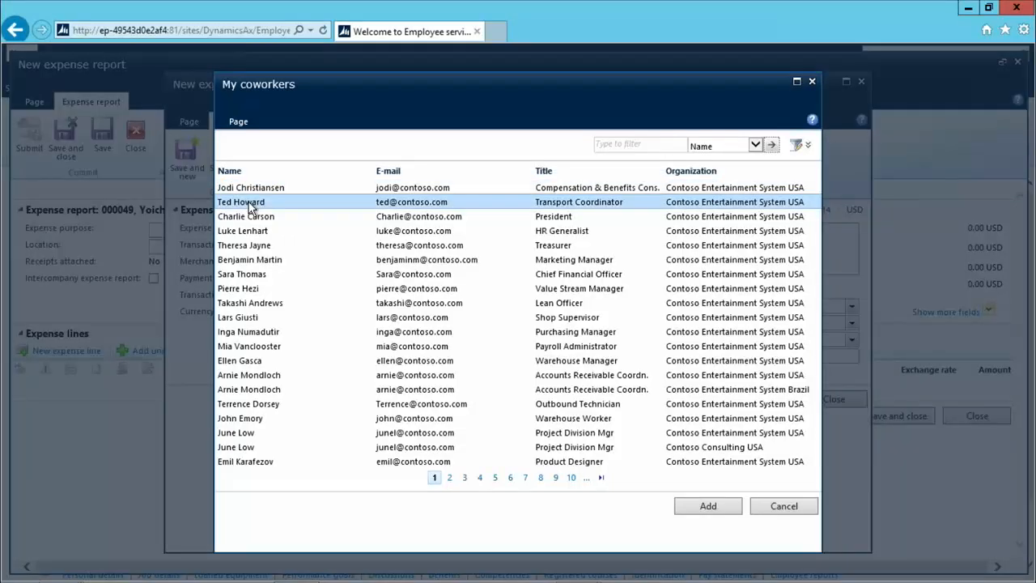
pyautogui.click(713, 509)
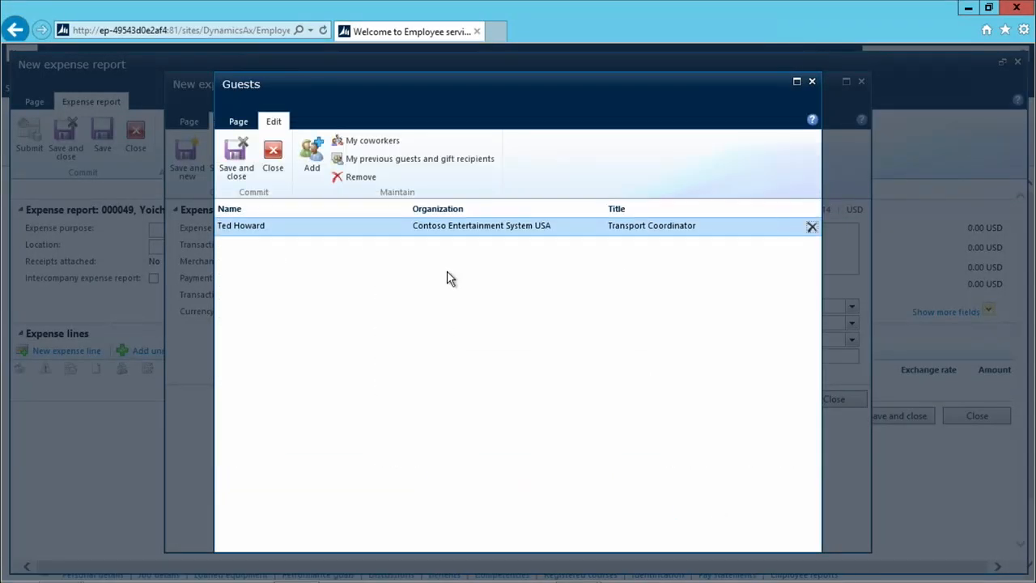
# Add another guest with the guest's name, organization Microsoft and title PM, save the row and close the guest list
pyautogui.click(312, 162)
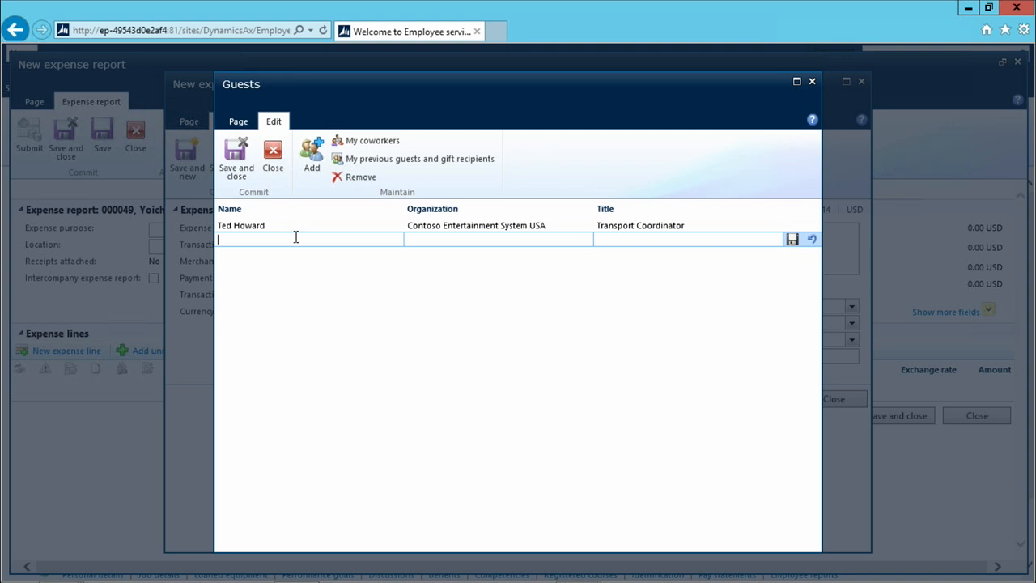
pyautogui.write('Kelly')
pyautogui.click(455, 238)
pyautogui.write('Microsoft')
pyautogui.click(618, 240)
pyautogui.write('PM')
pyautogui.click(795, 239)
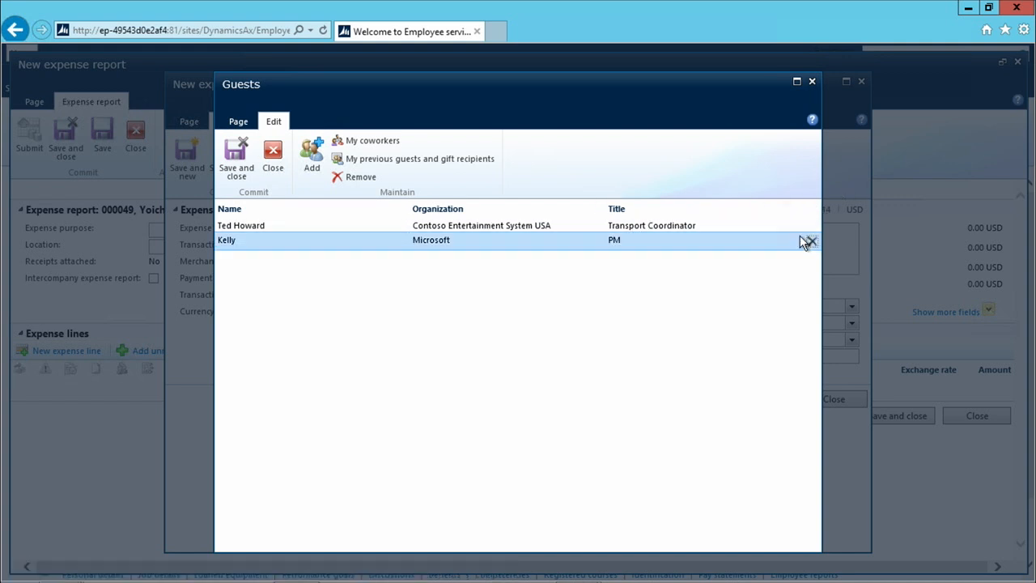
pyautogui.click(272, 155)
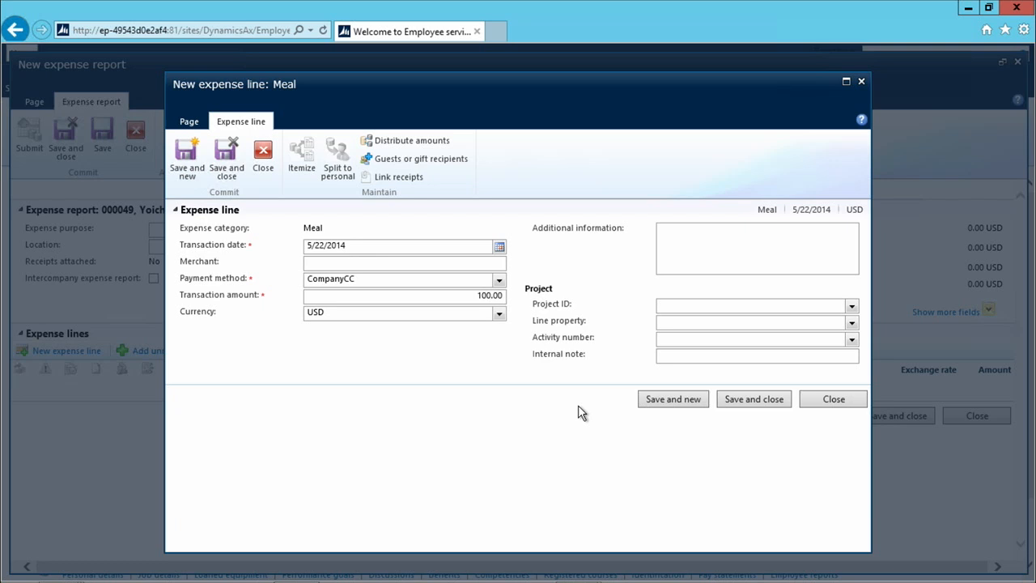
# Assign the meal expense line to project 00000093, Contoso Consulting, and save and close the line
pyautogui.click(852, 306)
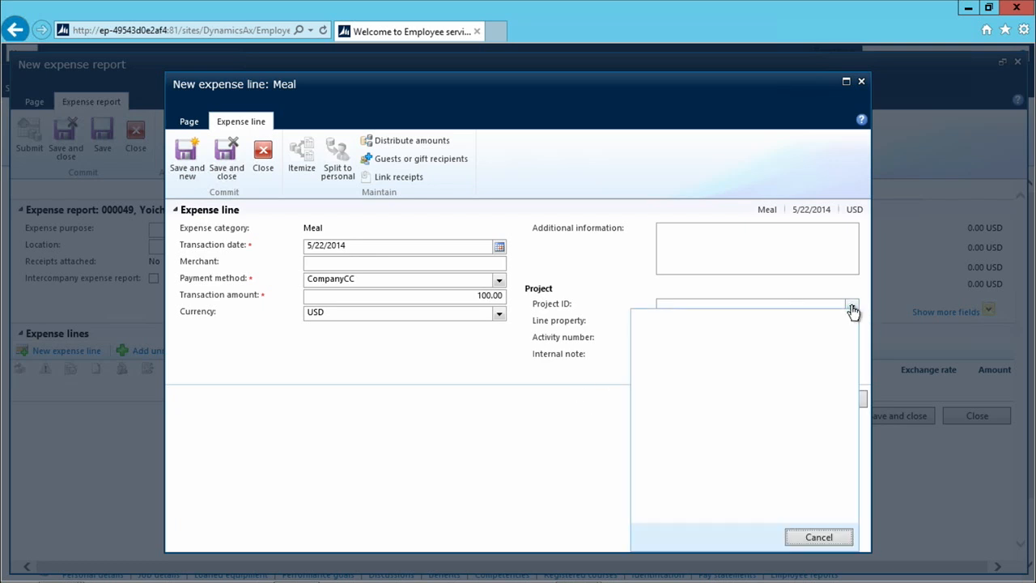
pyautogui.click(749, 388)
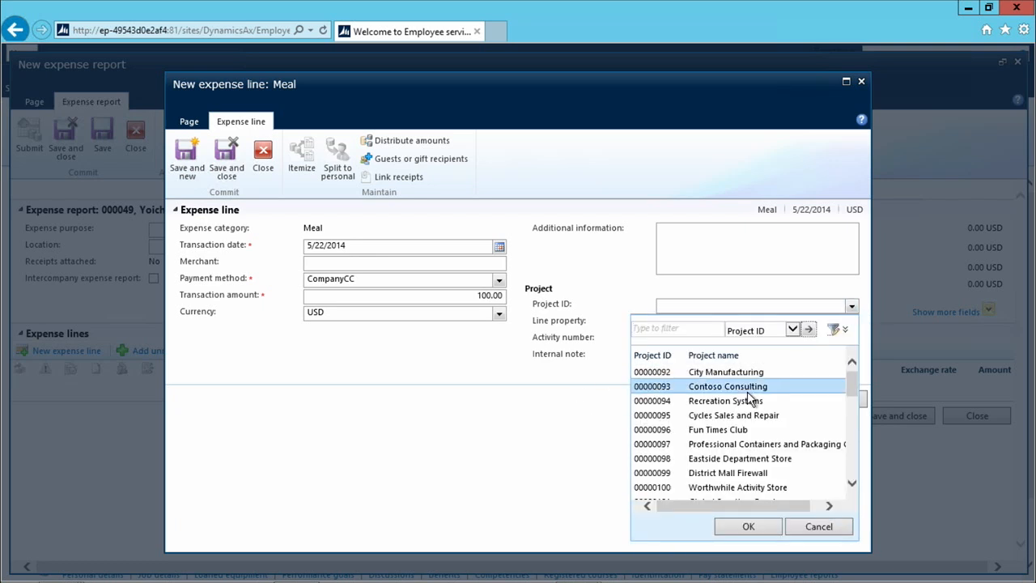
pyautogui.doubleClick(747, 388)
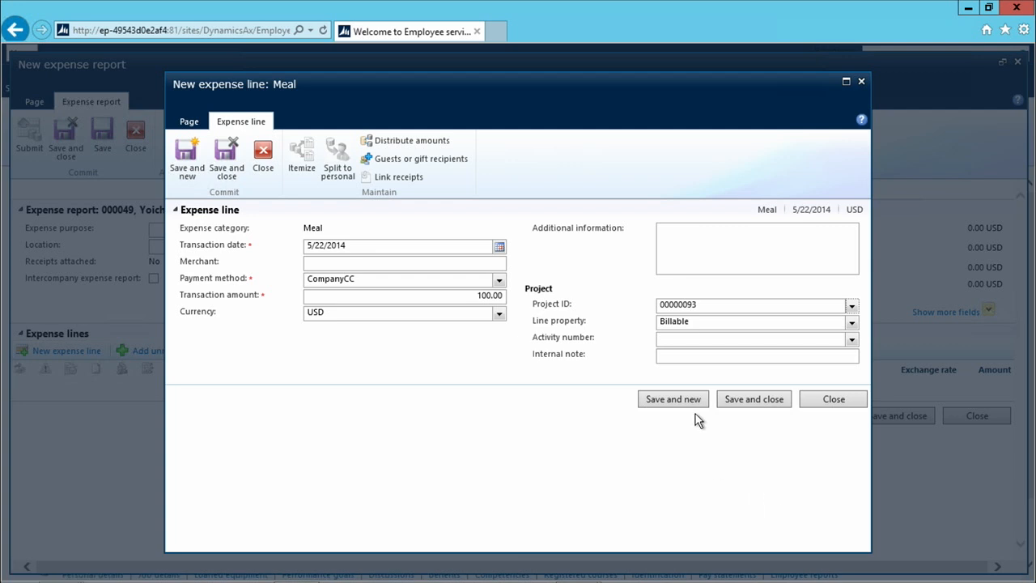
pyautogui.click(745, 402)
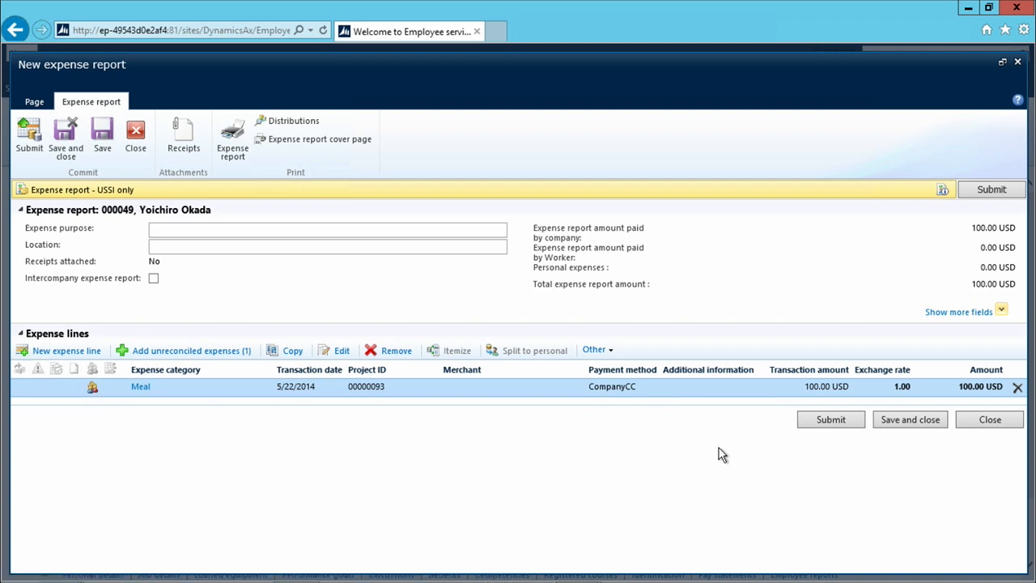
# Submit the expense report with the comment "Dinner Guest"
pyautogui.click(823, 418)
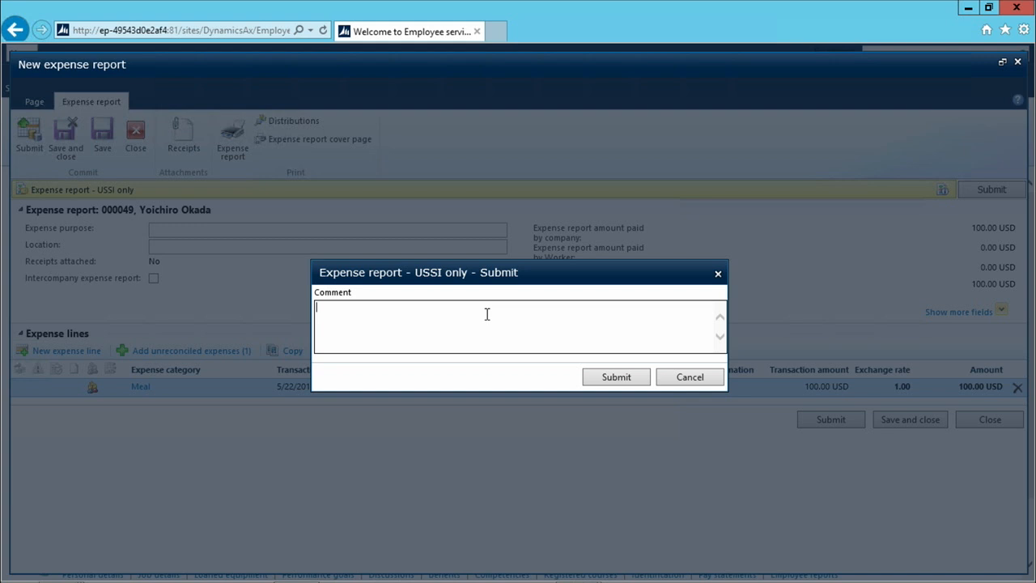
pyautogui.write('Dinner Guest')
pyautogui.click(613, 379)
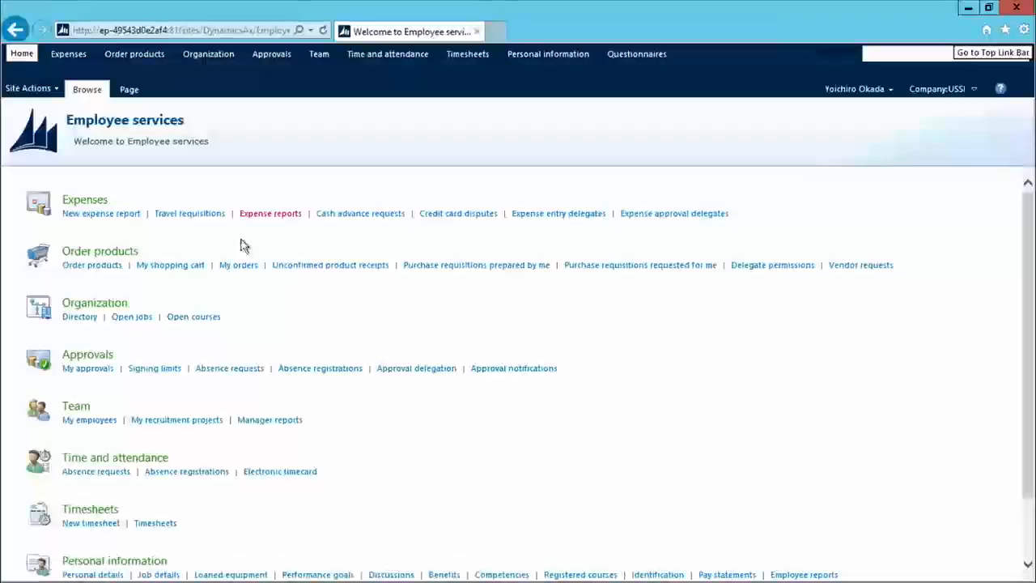
# Open the receipts of the newly submitted expense report and start a receipt file attachment described as "Dinner Receipt"
pyautogui.click(271, 215)
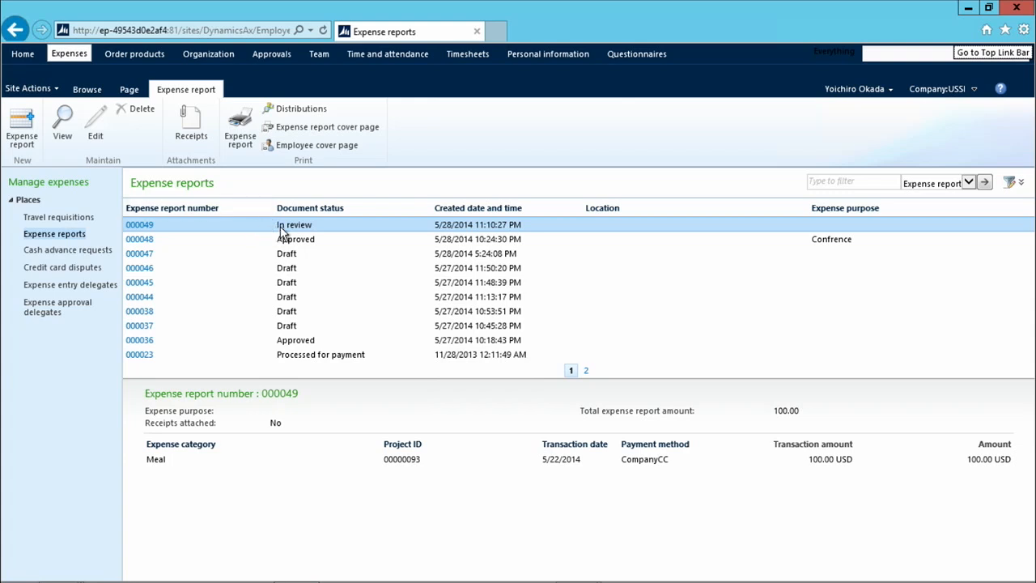
pyautogui.click(191, 117)
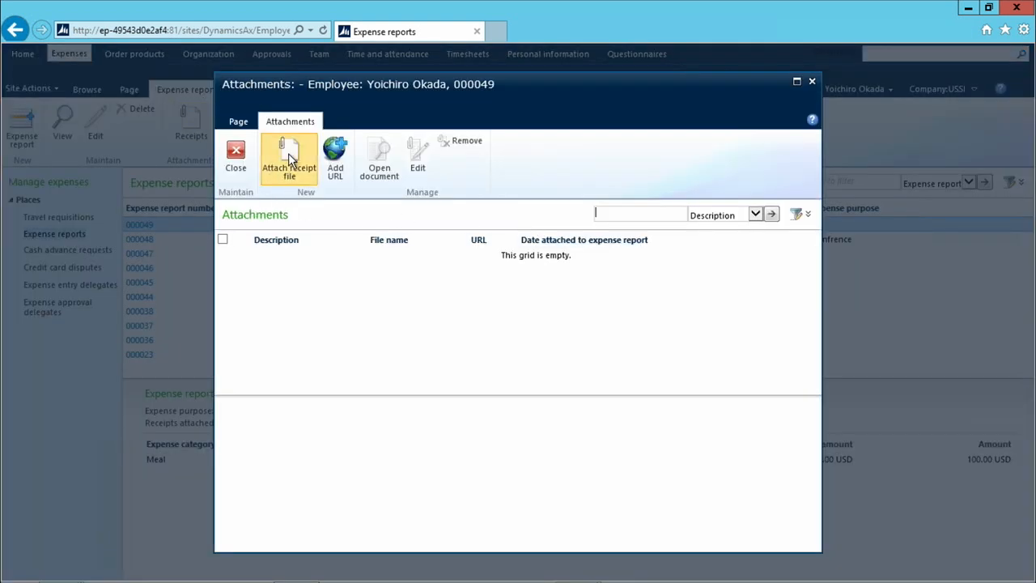
pyautogui.click(288, 158)
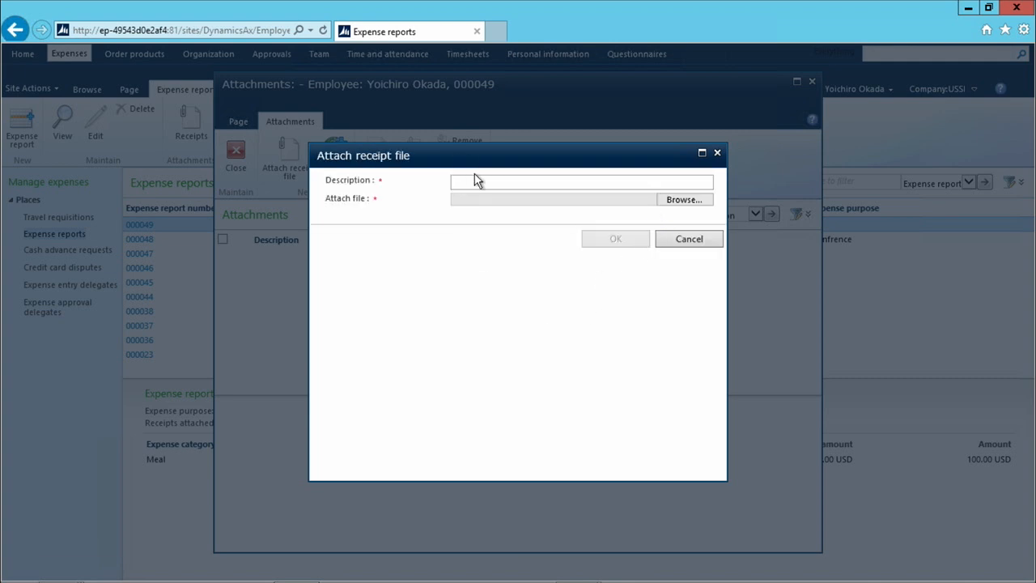
pyautogui.write('Dinner Receipt')
# Choose WP_20140525_22_06_44_Pro from the Expense folder in Documents as the receipt file and close the attachments
pyautogui.click(678, 200)
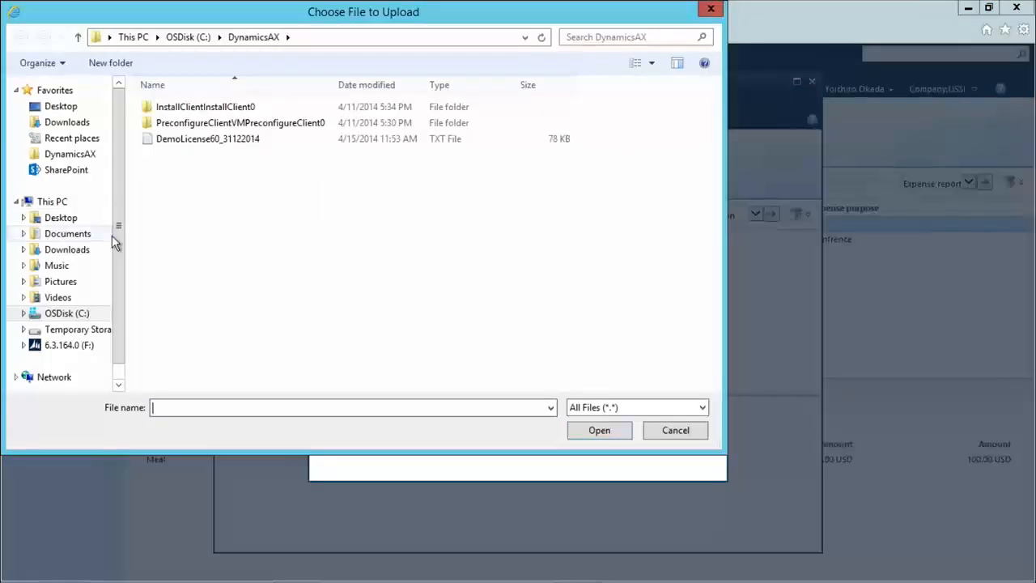
pyautogui.click(58, 235)
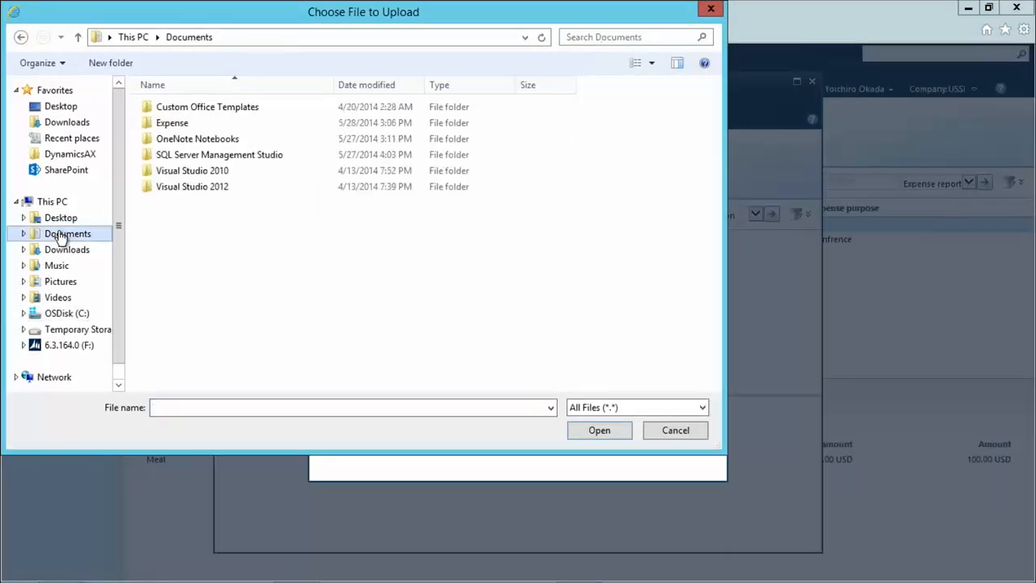
pyautogui.click(181, 125)
pyautogui.doubleClick(182, 124)
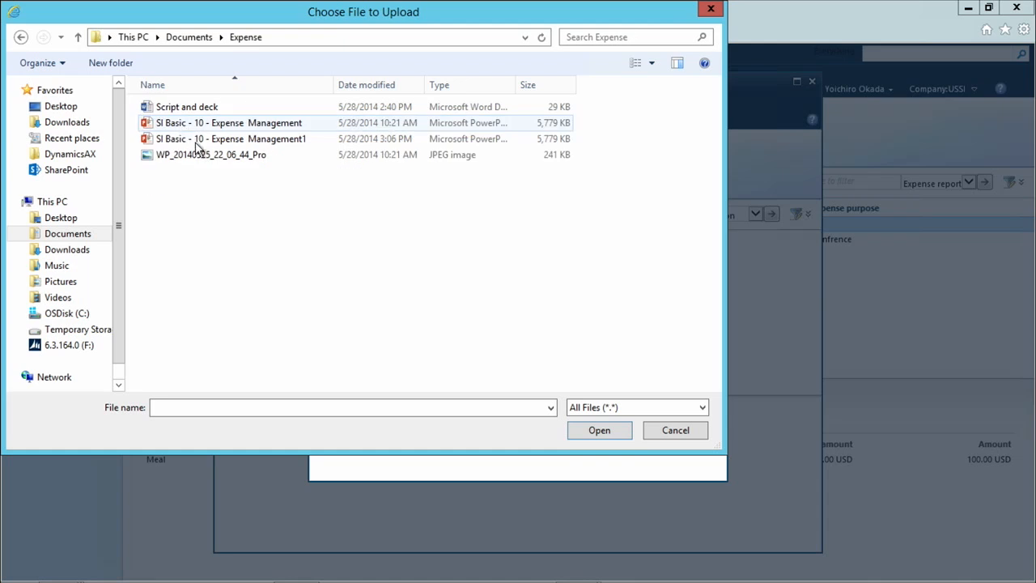
pyautogui.click(204, 156)
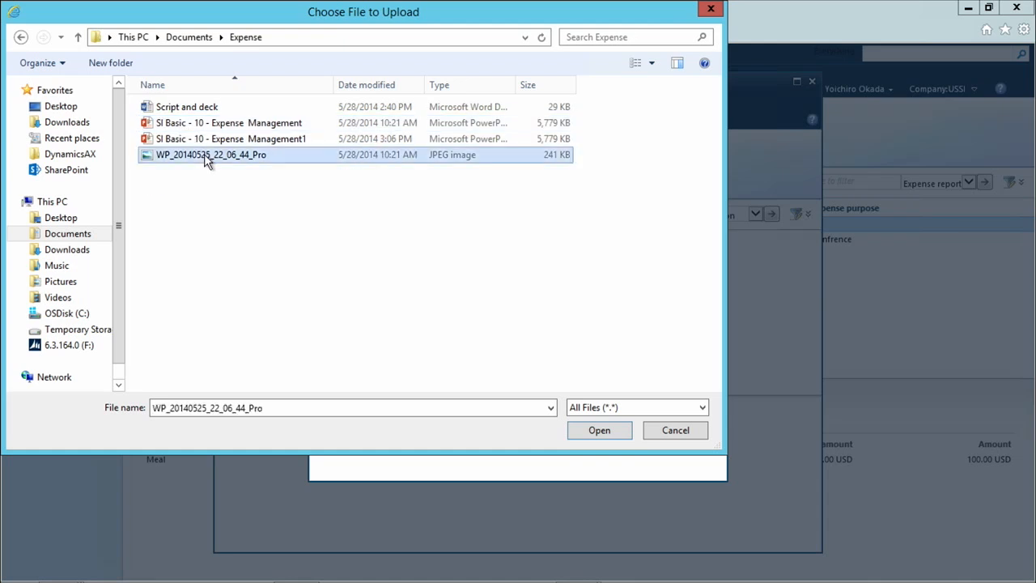
pyautogui.click(600, 433)
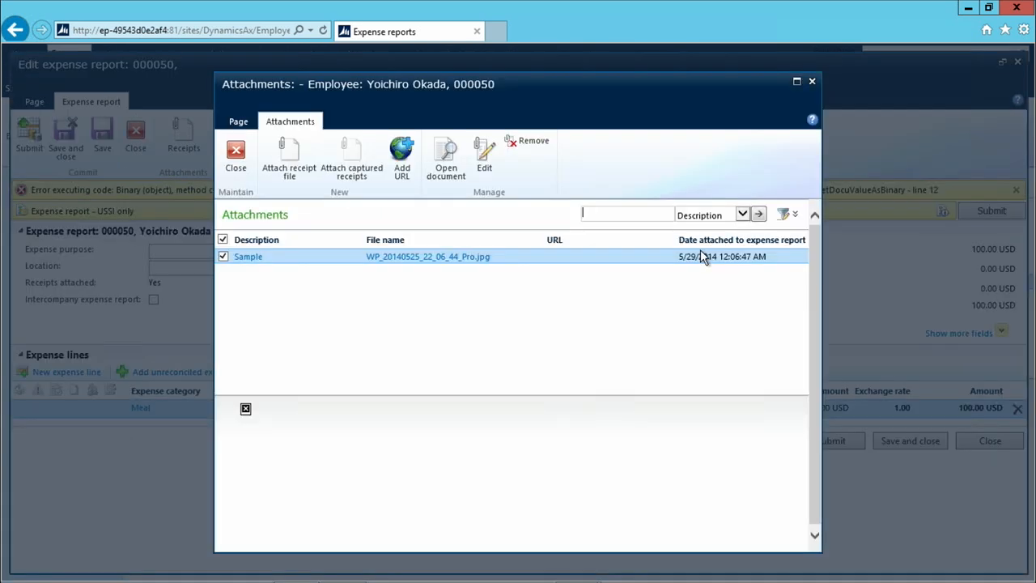
pyautogui.click(236, 158)
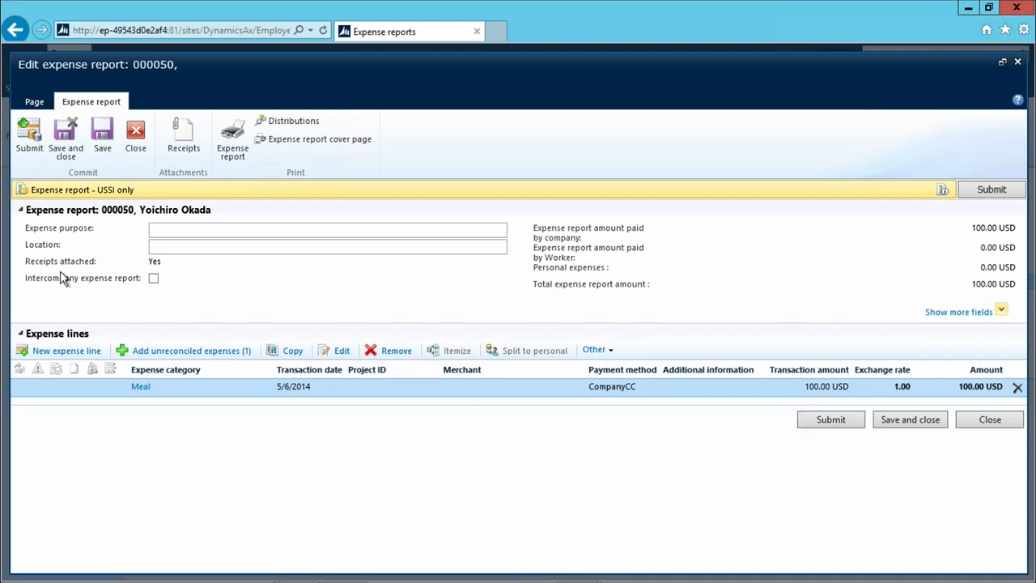
# Submit the expense report that has the receipt attached with the comment "Attched the dinner receipts for the guests"
pyautogui.moveTo(32, 271)
pyautogui.click(831, 421)
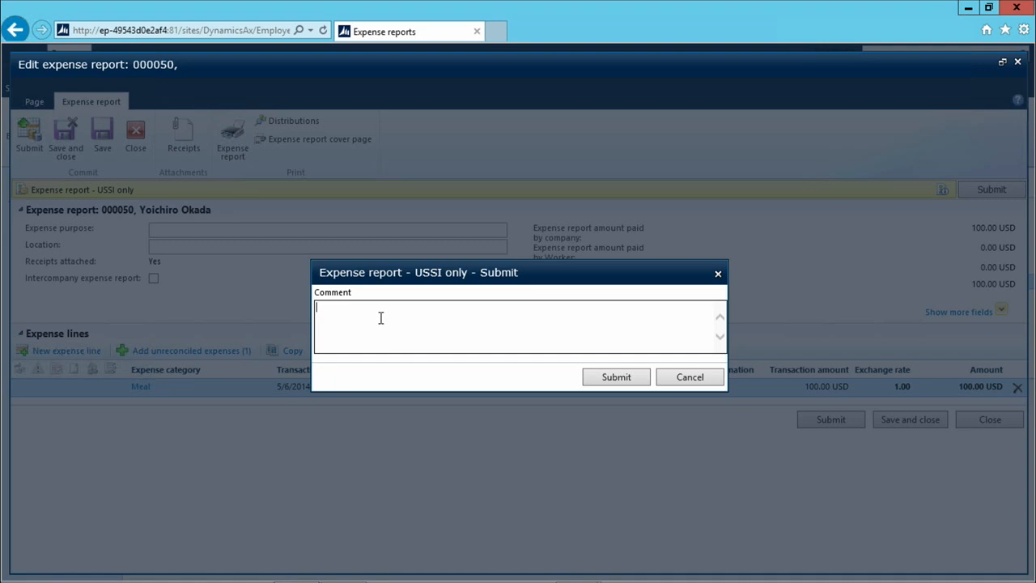
pyautogui.write('Attched the dinner receipts for the guests')
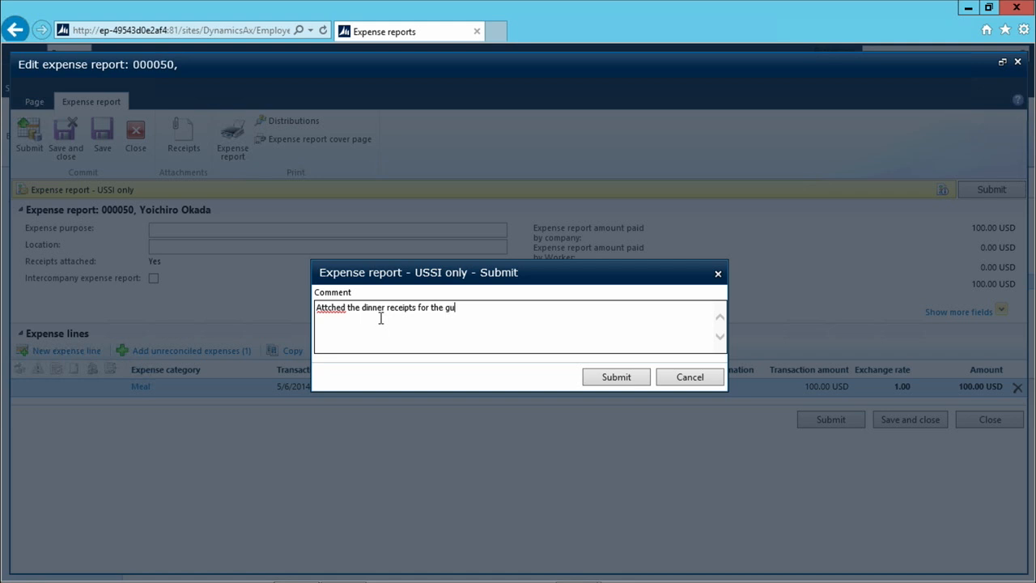
pyautogui.press('BackSpace')
pyautogui.press('BackSpace')
pyautogui.press('BackSpace')
pyautogui.press('BackSpace')
pyautogui.press('BackSpace')
pyautogui.press('BackSpace')
pyautogui.press('BackSpace')
pyautogui.press('BackSpace')
pyautogui.press('BackSpace')
pyautogui.press('BackSpace')
pyautogui.press('BackSpace')
pyautogui.write('the guests')
pyautogui.click(598, 380)
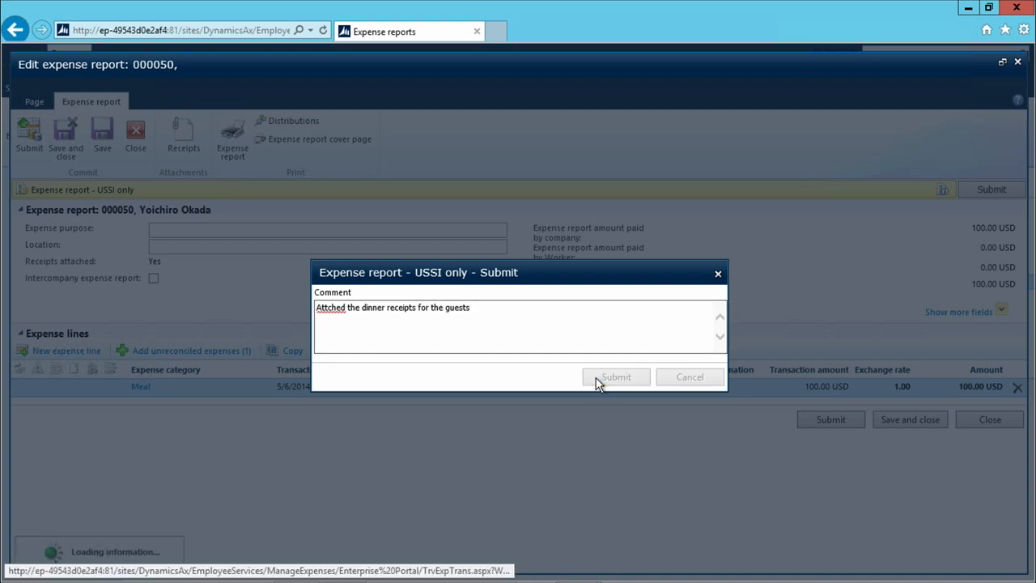